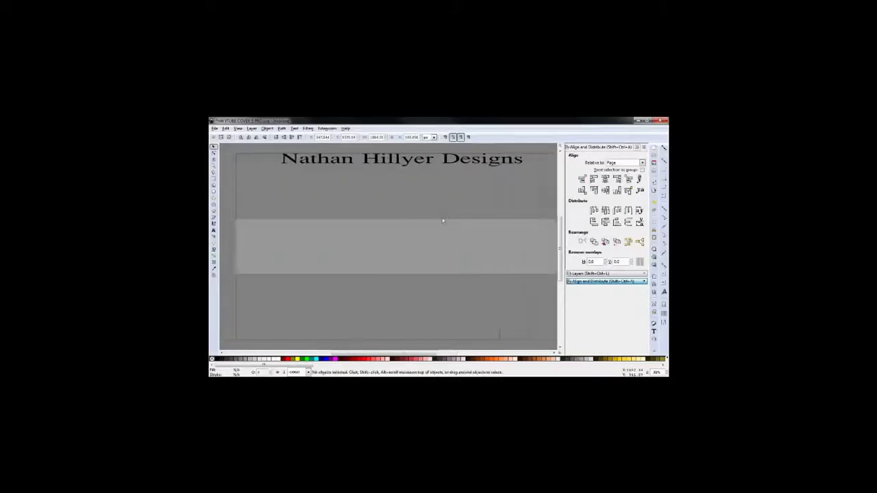
# Step: Drag the HILLYER HOBBIES letter group up into the grey band, then deselect it
pyautogui.scroll(-5, 443, 221)
pyautogui.click(427, 294)
pyautogui.moveTo(426, 294); pyautogui.dragTo(427, 233)
pyautogui.scroll(2, 419, 228)
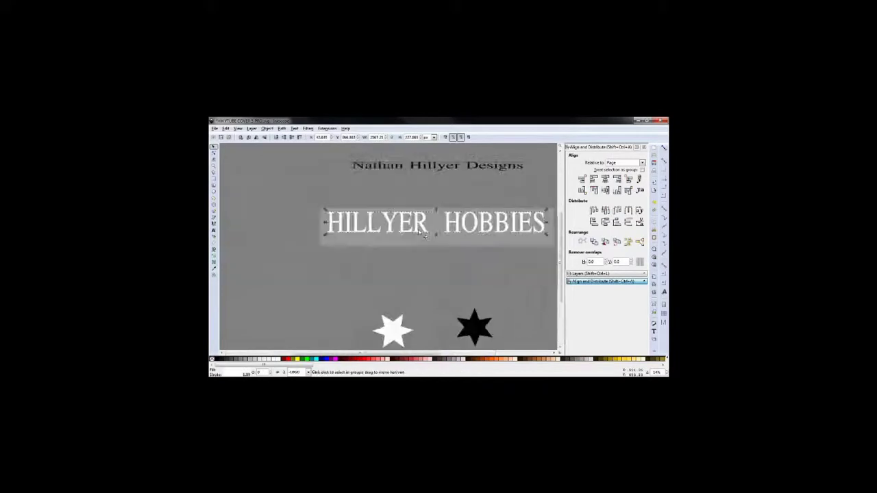
pyautogui.scroll(3, 456, 256)
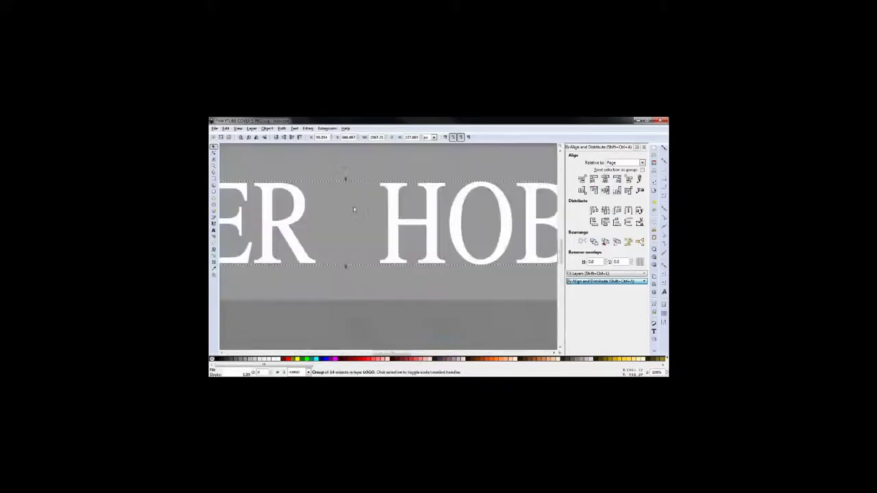
pyautogui.hscroll(-3, 456, 256)
pyautogui.scroll(-3, 470, 254)
pyautogui.press('Tab')
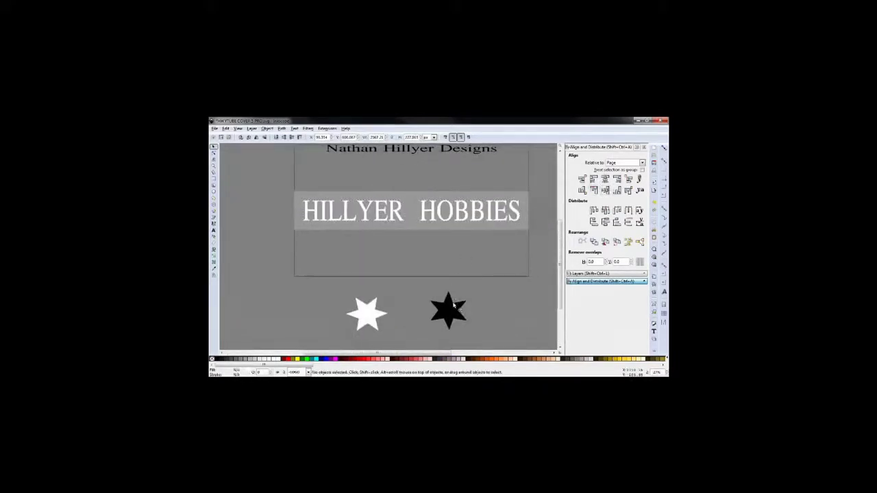
# Step: Centre the black star horizontally and vertically on the page
pyautogui.click(605, 178)
pyautogui.click(605, 190)
pyautogui.scroll(3, 411, 212)
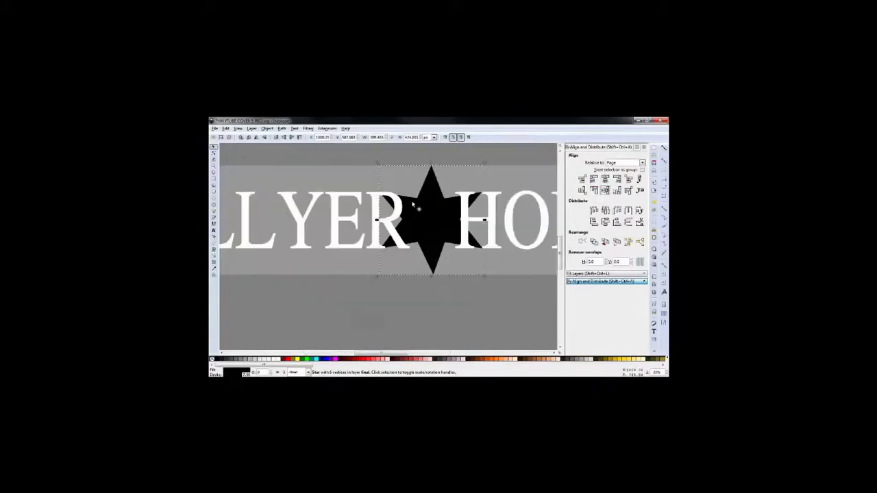
pyautogui.scroll(1, 415, 211)
pyautogui.scroll(1, 414, 211)
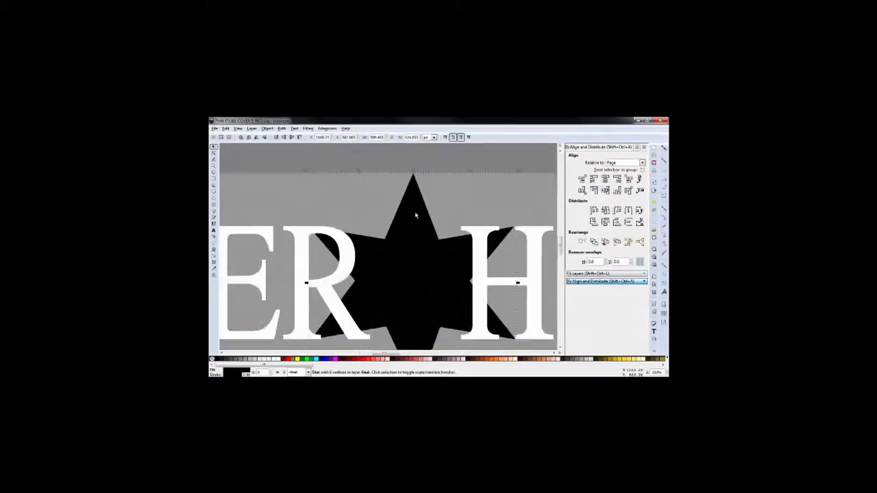
# Step: Keep the star's fill black after trying other colours, and give it a white outline
pyautogui.click(281, 359)
pyautogui.click(306, 359)
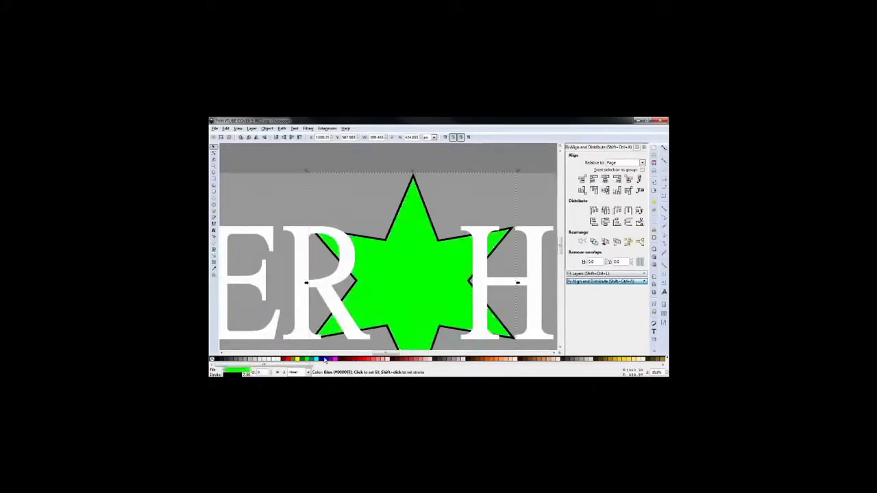
pyautogui.click(316, 359)
pyautogui.click(215, 359)
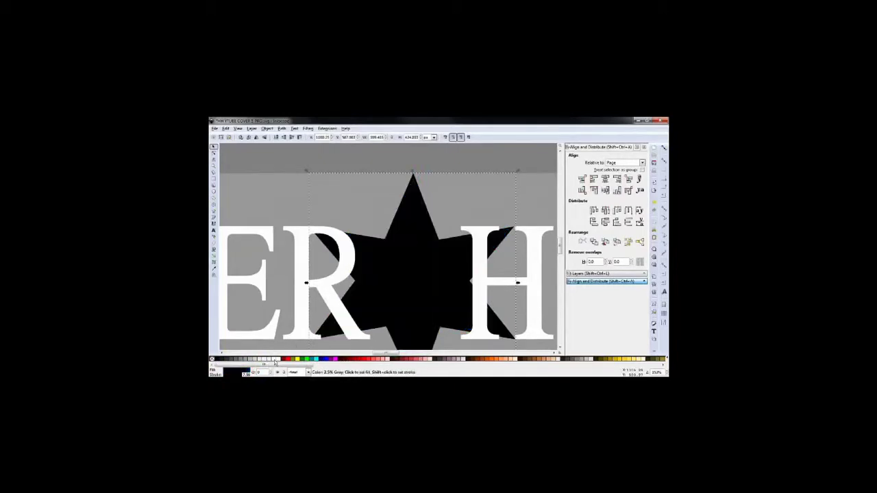
pyautogui.click(277, 359)
pyautogui.click(216, 359)
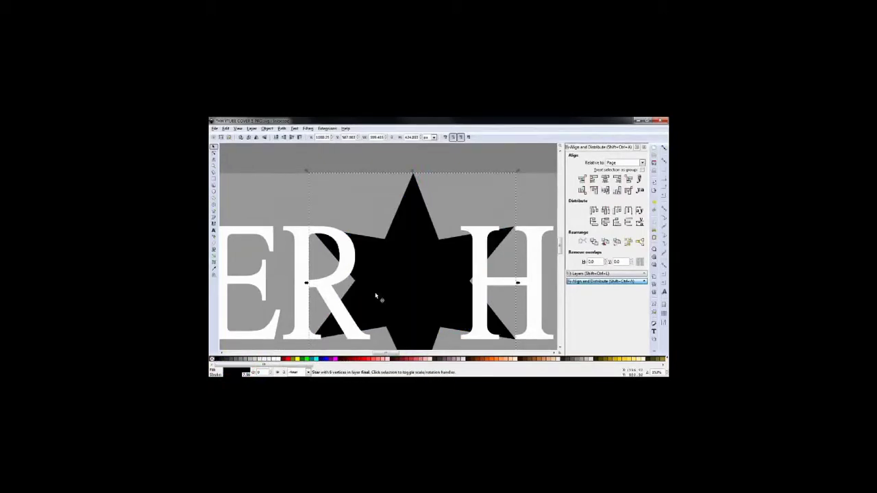
pyautogui.click(281, 359)
pyautogui.click(221, 360)
pyautogui.keyDown('shift'); pyautogui.click(277, 359); pyautogui.keyUp('shift')
pyautogui.scroll(-3, 355, 285)
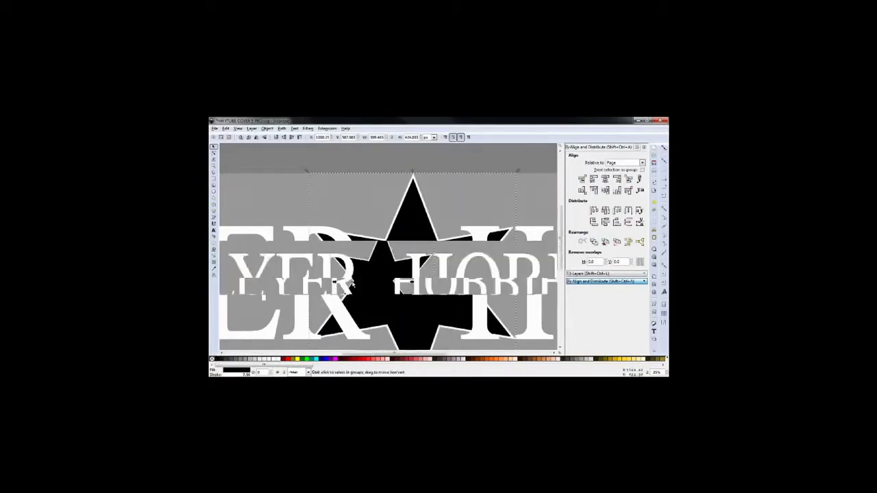
pyautogui.scroll(-2, 462, 299)
pyautogui.scroll(5, 449, 313)
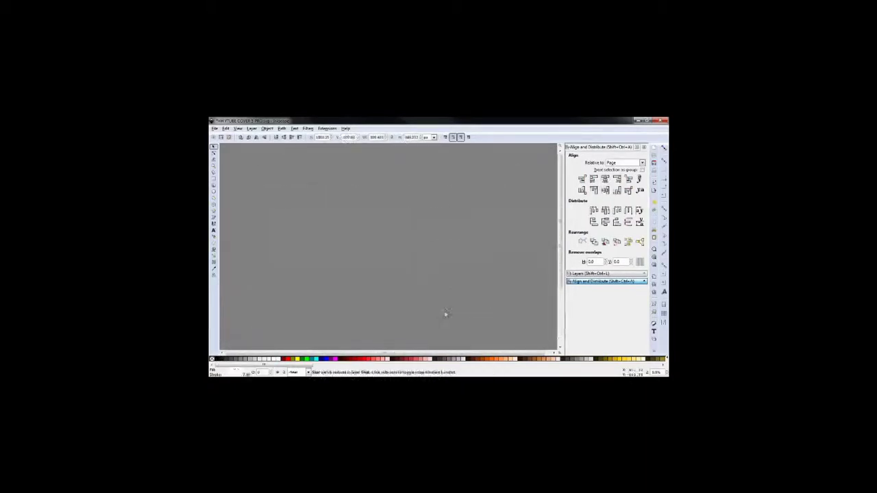
# Step: Duplicate the white star, move the copy over the black star and rotate it
pyautogui.moveTo(375, 300); pyautogui.dragTo(452, 176)
pyautogui.scroll(3, 438, 226)
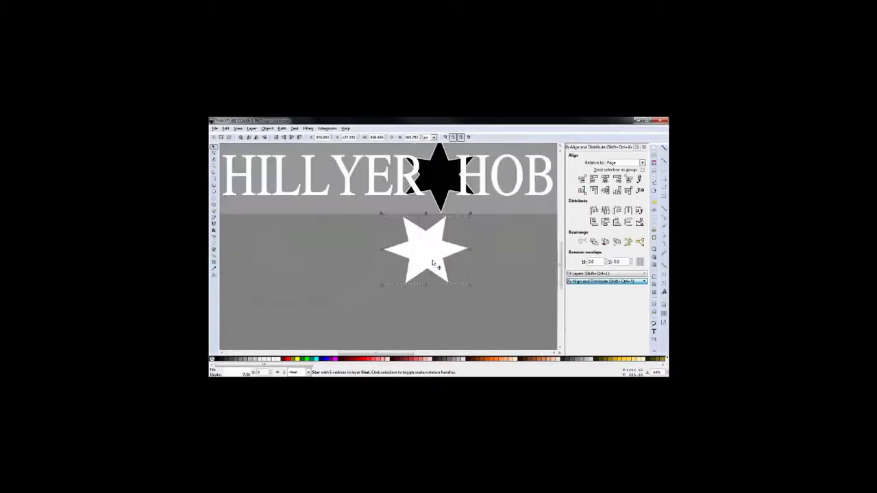
pyautogui.scroll(1, 428, 284)
pyautogui.rightClick(427, 284)
pyautogui.click(444, 191)
pyautogui.moveTo(427, 288); pyautogui.dragTo(439, 213)
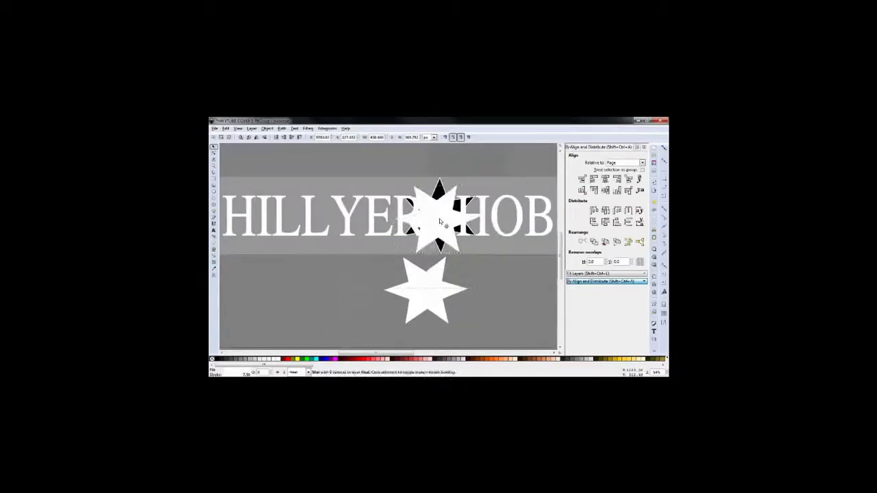
pyautogui.scroll(3, 439, 233)
pyautogui.moveTo(313, 158)
pyautogui.mouseDown()
pyautogui.moveTo(299, 204)
pyautogui.moveTo(322, 227)
pyautogui.mouseUp()
pyautogui.scroll(-2, 302, 198)
pyautogui.scroll(2, 388, 244)
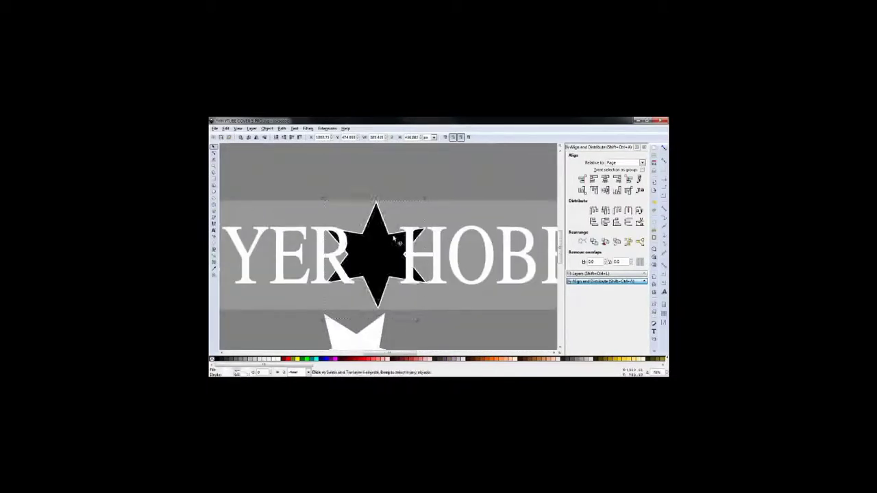
# Step: Centre the rotated white star on the black star and give it a black outline
pyautogui.click(605, 189)
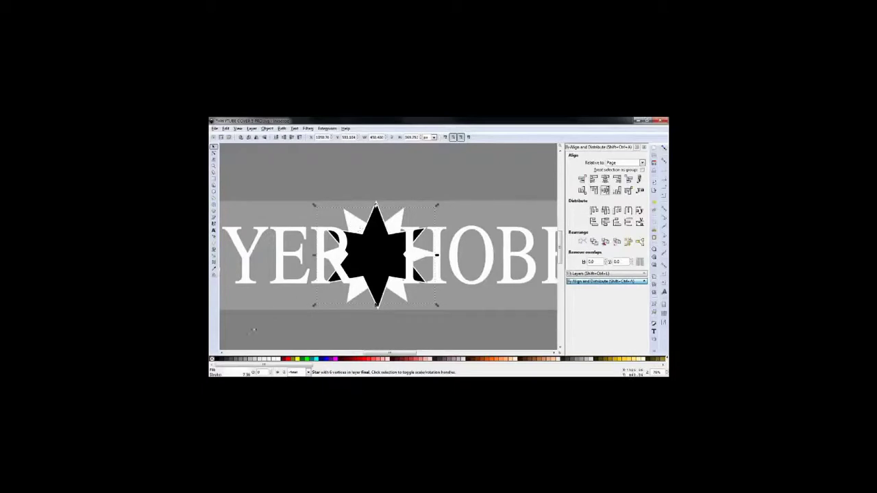
pyautogui.keyDown('shift'); pyautogui.click(285, 360); pyautogui.keyUp('shift')
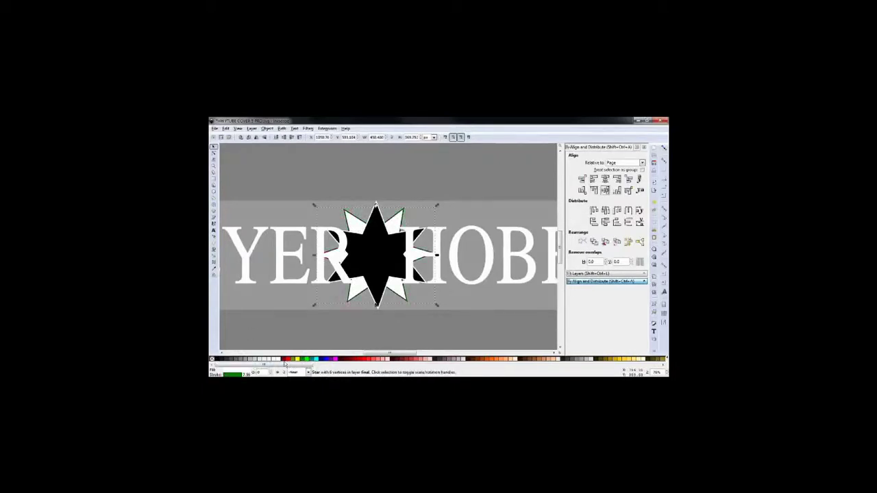
pyautogui.keyDown('shift'); pyautogui.click(217, 359); pyautogui.keyUp('shift')
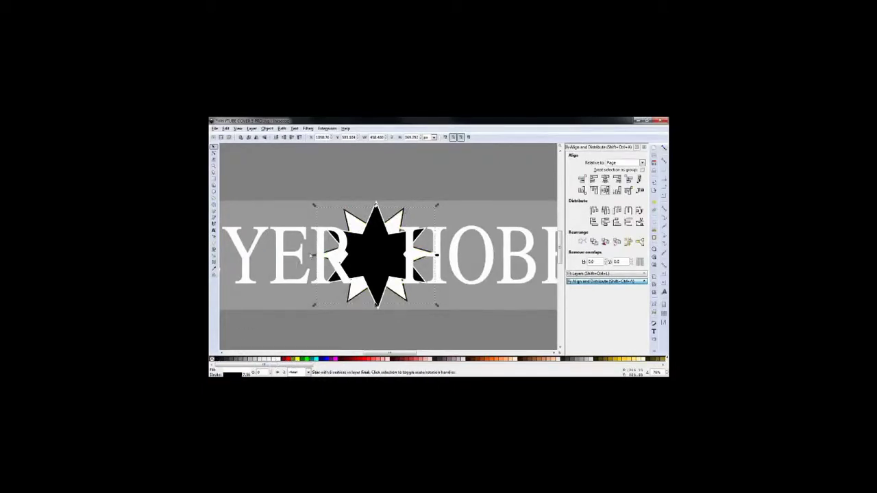
pyautogui.keyDown('shift'); pyautogui.click(377, 263); pyautogui.keyUp('shift')
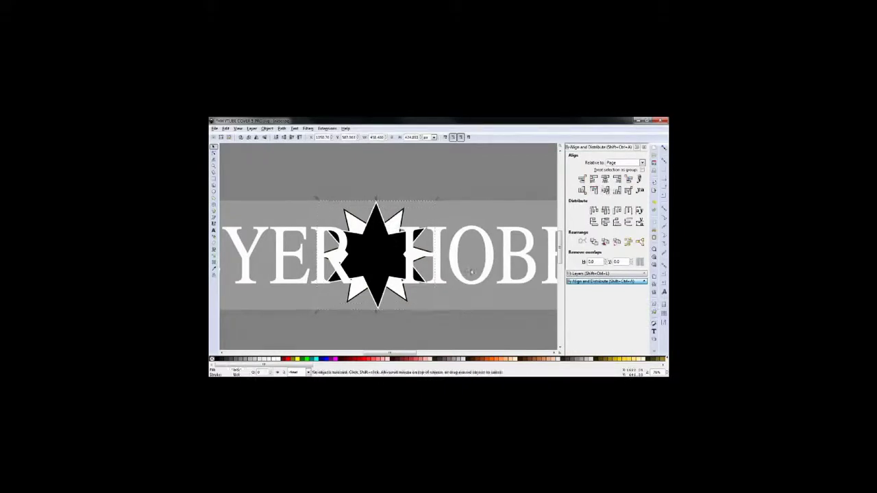
# Step: Give the HILLYER HOBBIES letter group a black outline
pyautogui.click(457, 233)
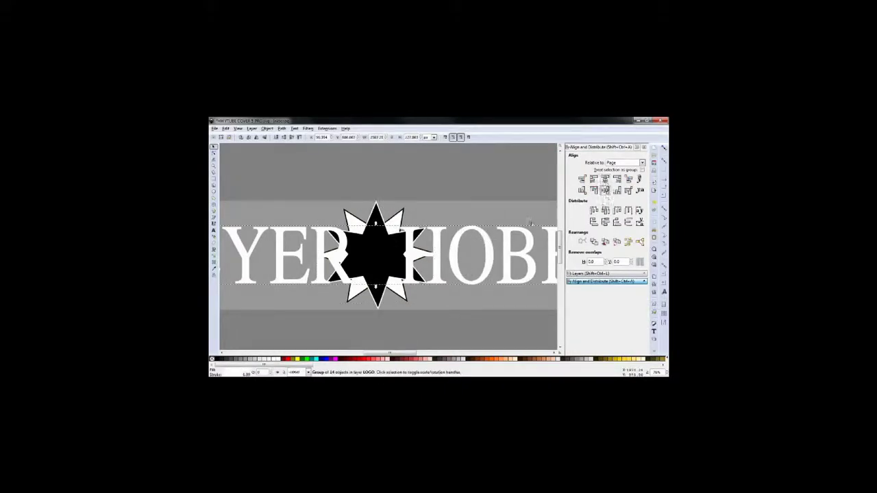
pyautogui.hscroll(-3, 384, 268)
pyautogui.scroll(3, 357, 261)
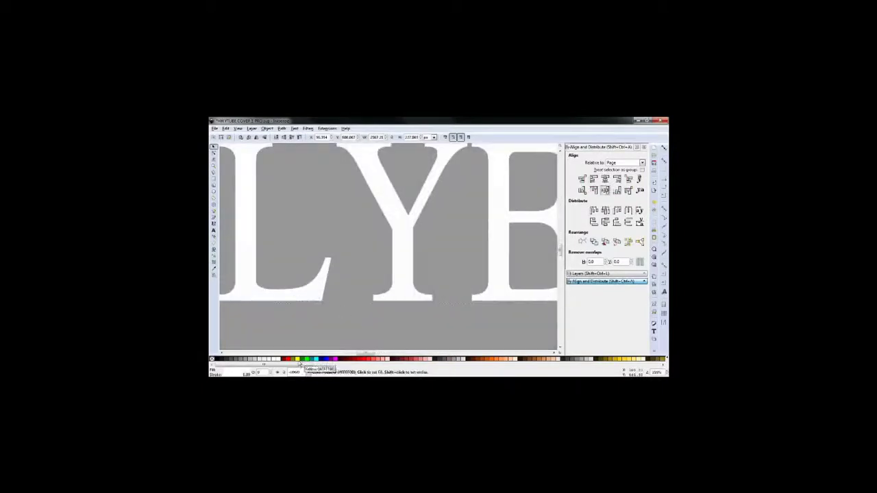
pyautogui.keyDown('shift'); pyautogui.click(218, 359); pyautogui.keyUp('shift')
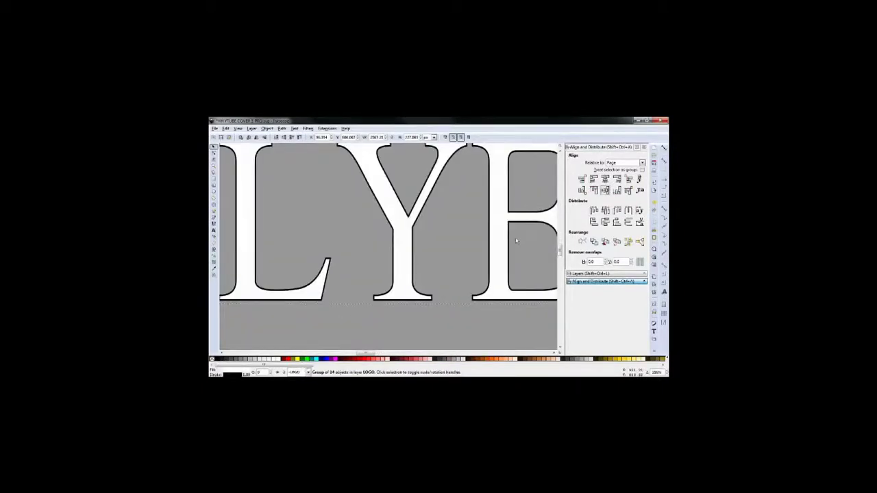
# Step: Set the letters' stroke width to 1 in Fill and Stroke's stroke style settings
pyautogui.hotkey('ctrl', 'shift', 'f')
pyautogui.click(598, 157)
pyautogui.tripleClick(579, 168)
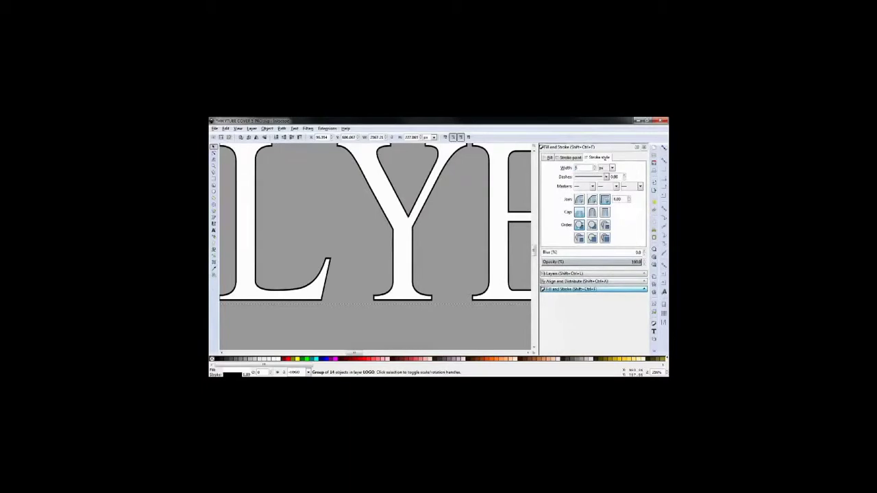
pyautogui.write('5')
pyautogui.press('Return')
pyautogui.write('1')
pyautogui.press('Return')
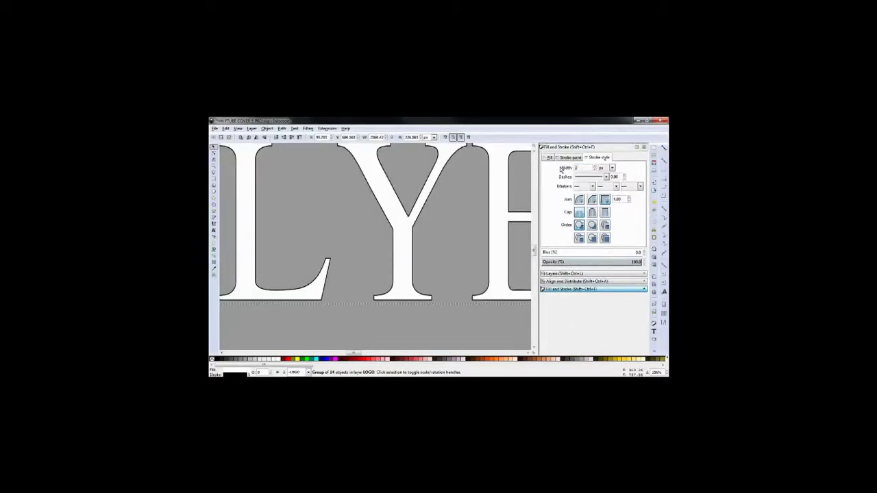
pyautogui.press('Return')
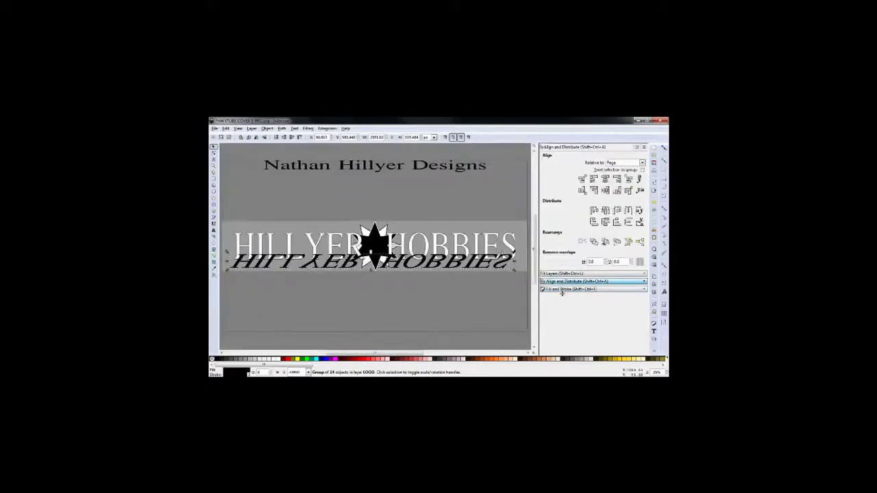
# Step: Blur the mirrored lettering copy to 1.6 and drag it up against the letters
pyautogui.click(562, 289)
pyautogui.click(544, 252)
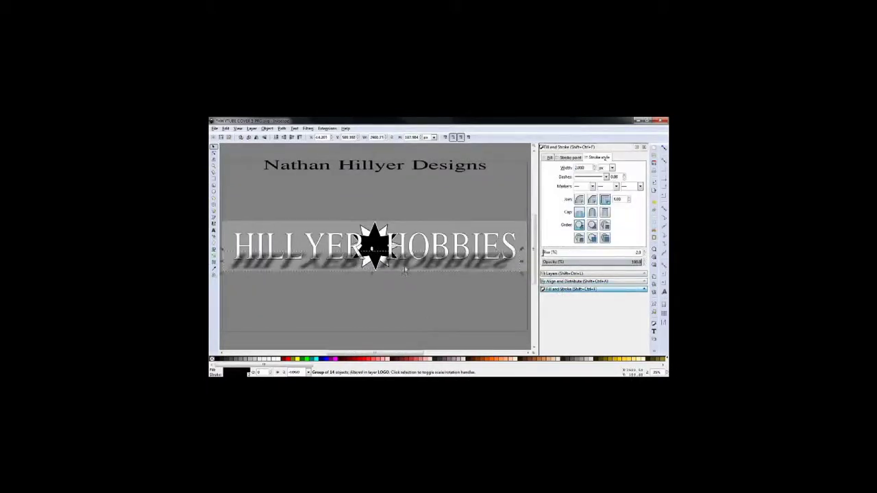
pyautogui.moveTo(405, 269); pyautogui.dragTo(413, 254)
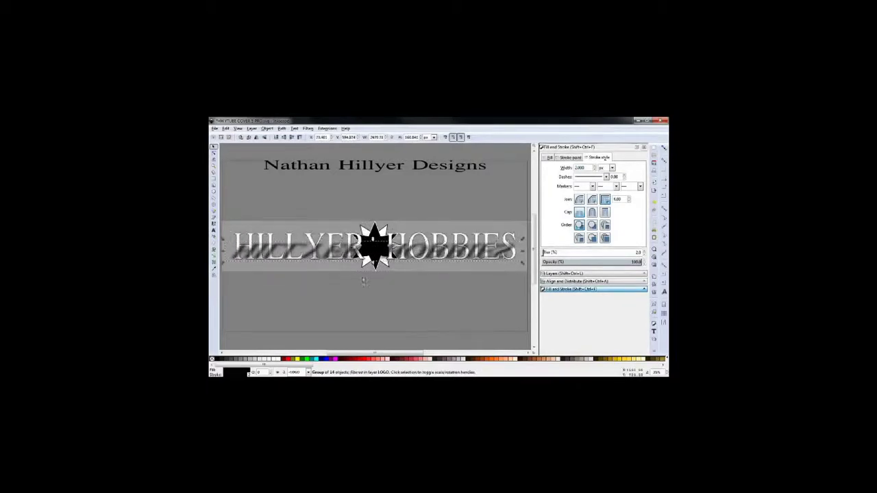
pyautogui.moveTo(383, 267); pyautogui.dragTo(382, 269)
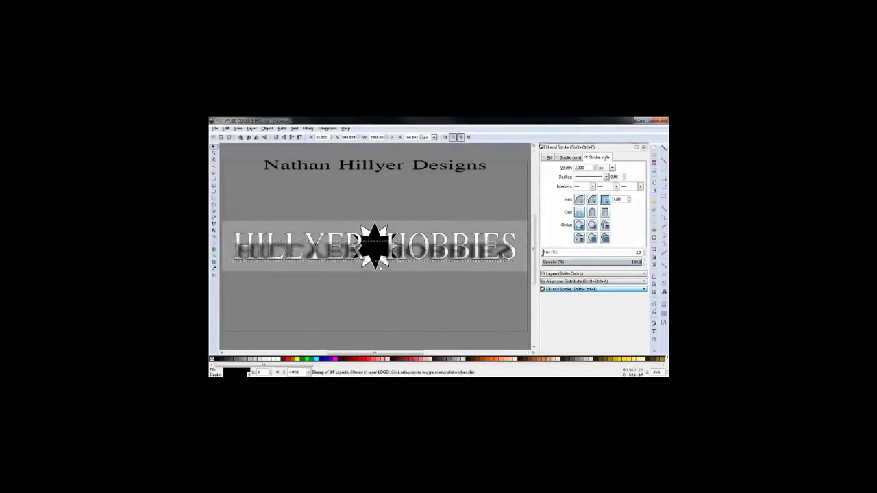
# Step: Undo the shadow adjustments step by step to settle it beneath the lettering
pyautogui.hotkey('ctrl', 'z')
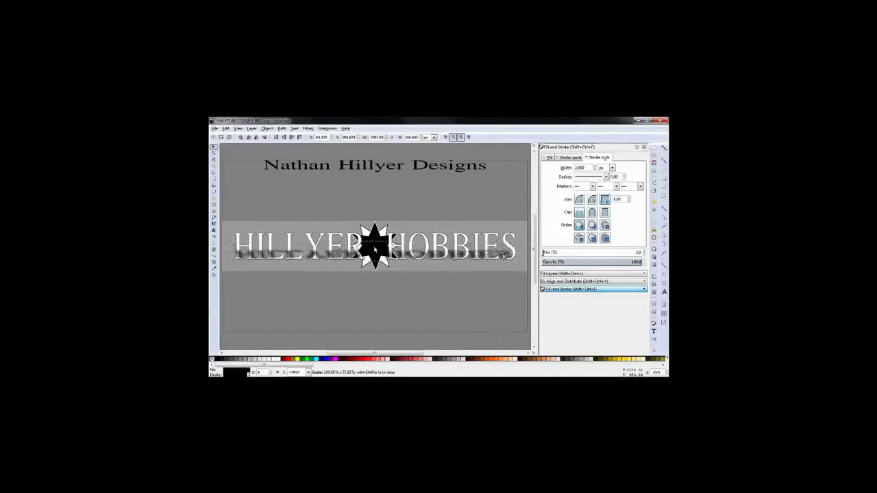
pyautogui.hotkey('ctrl', 'z')
pyautogui.hotkey('ctrl', 'z')
pyautogui.hotkey('ctrl', 'z')
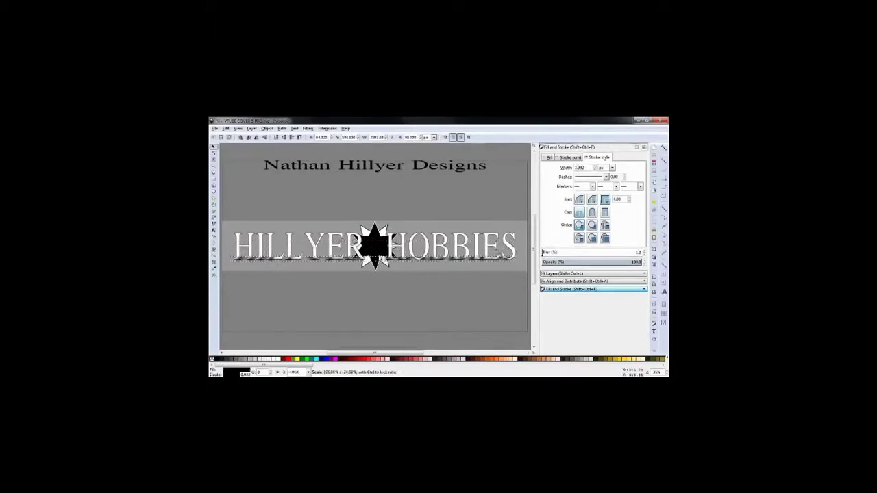
pyautogui.hotkey('ctrl', 'z')
pyautogui.scroll(-2, 382, 291)
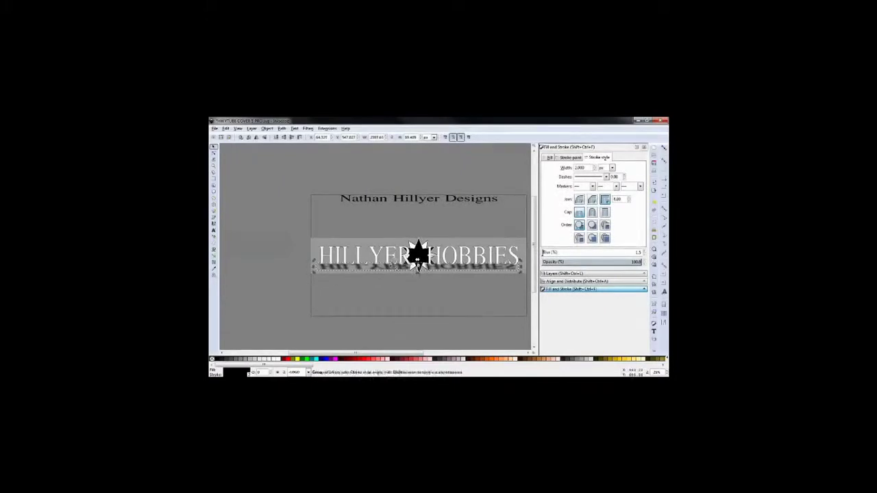
pyautogui.hotkey('ctrl', 'z')
pyautogui.hotkey('ctrl', 'z')
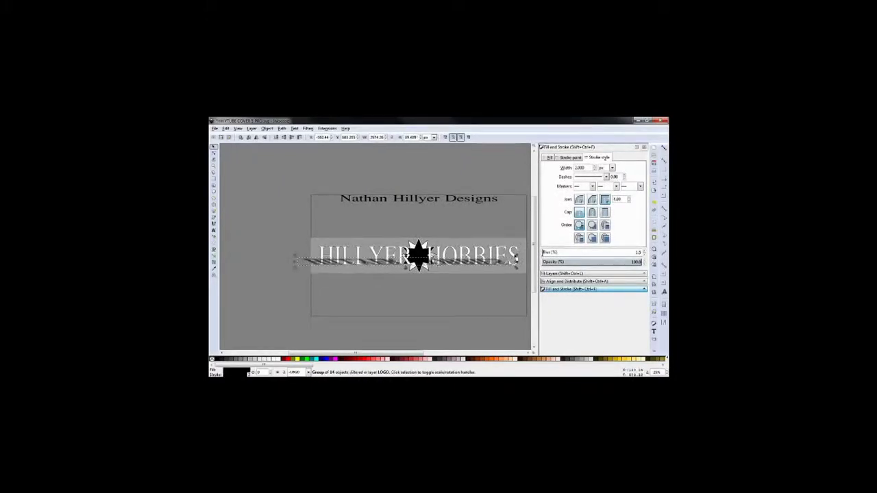
pyautogui.hotkey('ctrl', 'z')
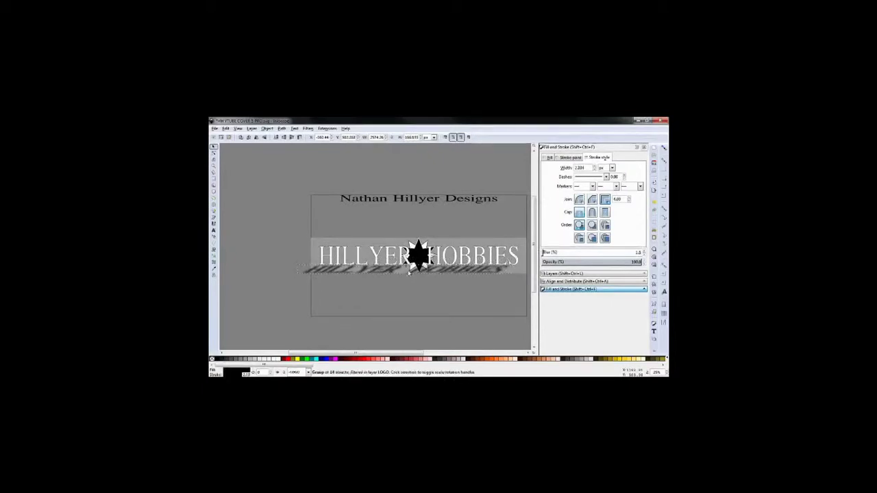
pyautogui.hotkey('ctrl', 'z')
pyautogui.hotkey('ctrl', 'z')
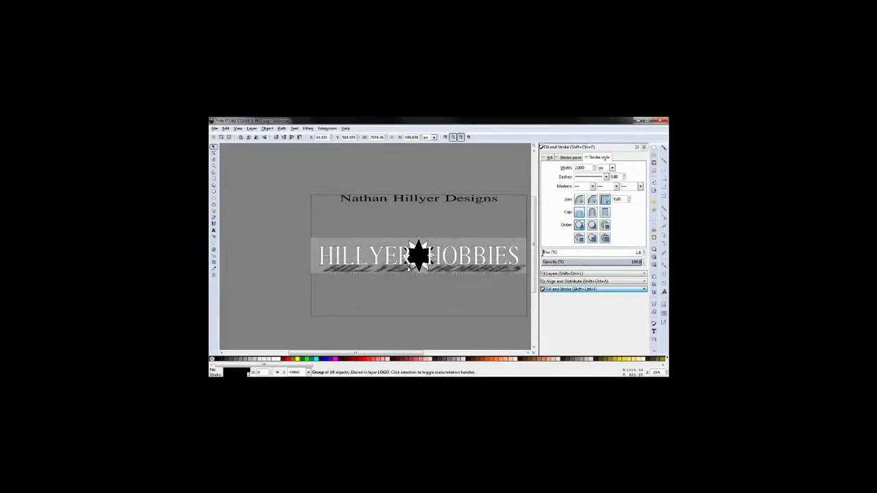
pyautogui.hotkey('ctrl', 'z')
pyautogui.hotkey('ctrl', 'z')
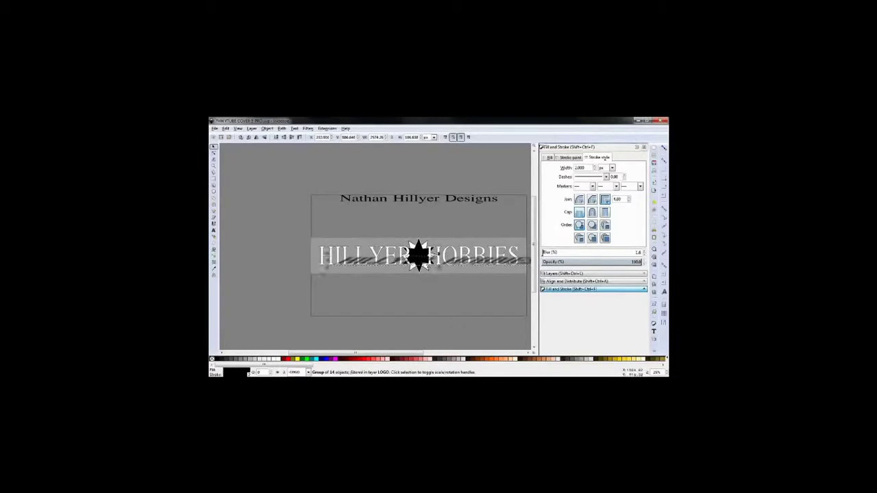
pyautogui.hotkey('ctrl', 'z')
pyautogui.hotkey('ctrl', 'z')
pyautogui.hotkey('ctrl', 'z')
pyautogui.hotkey('ctrl', 'z')
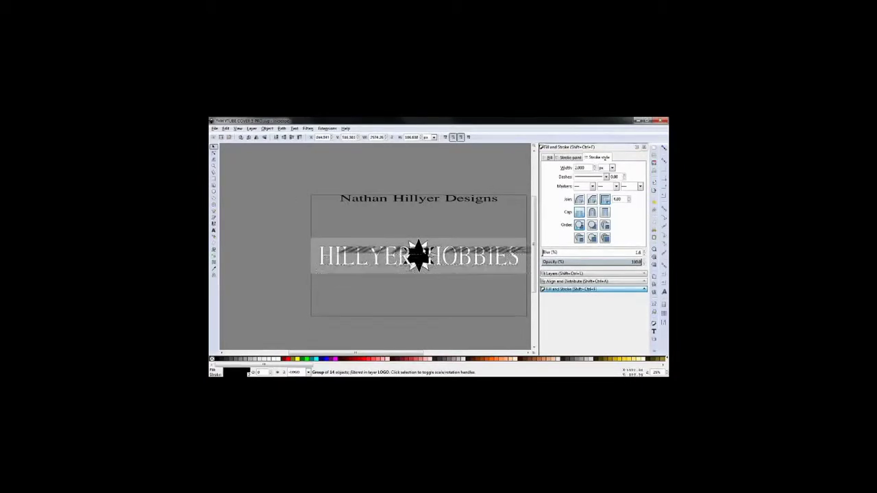
pyautogui.hotkey('ctrl', 'z')
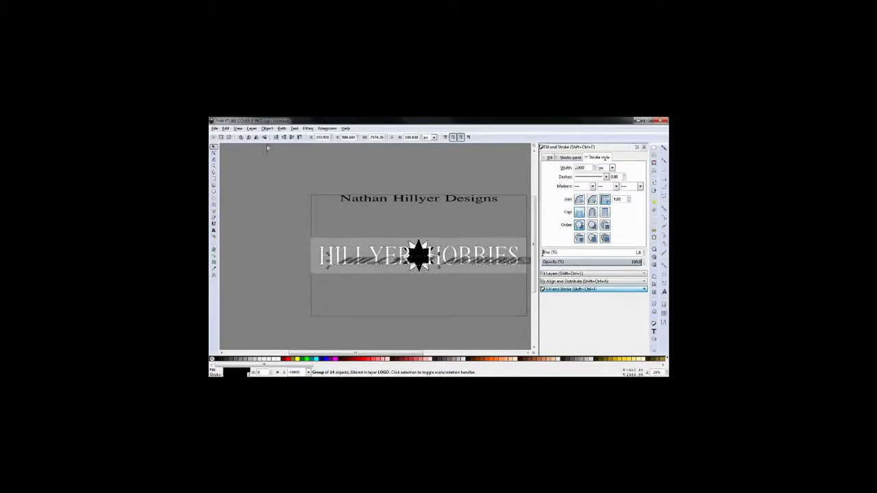
# Step: Rotate the shadow 90° and back, then fit the design in view and deselect
pyautogui.click(248, 137)
pyautogui.click(240, 137)
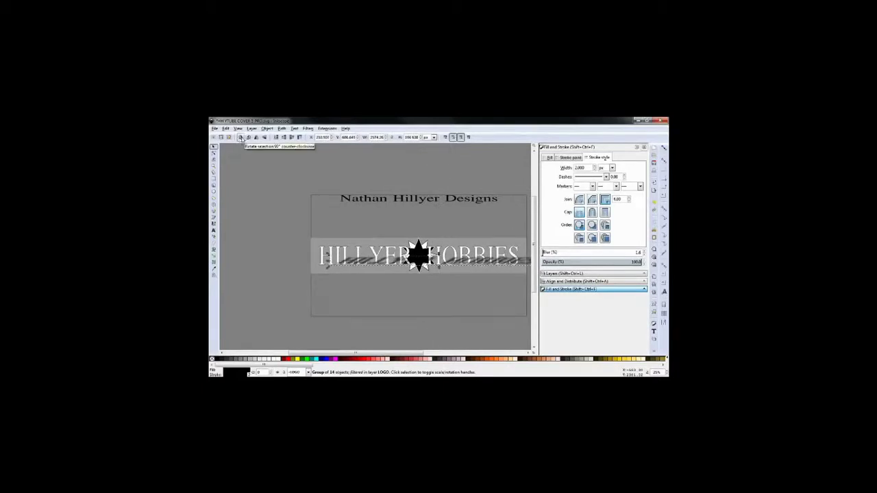
pyautogui.hotkey('ctrl', 'z')
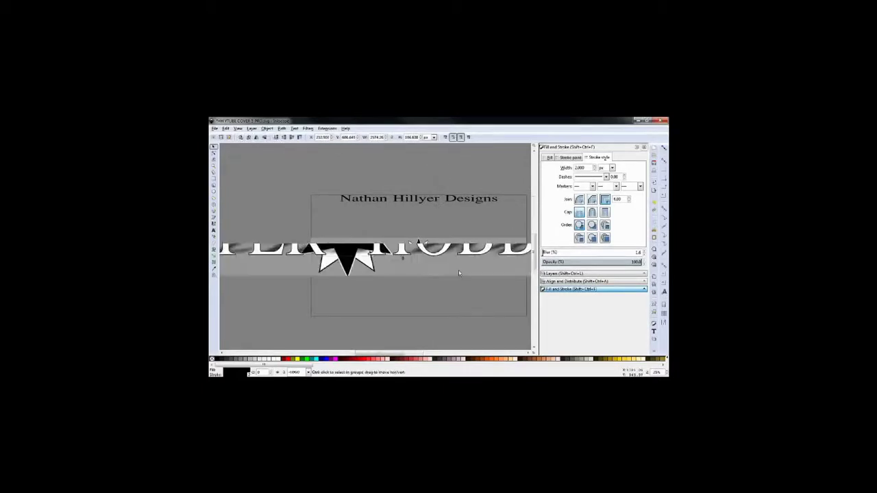
pyautogui.scroll(2, 459, 274)
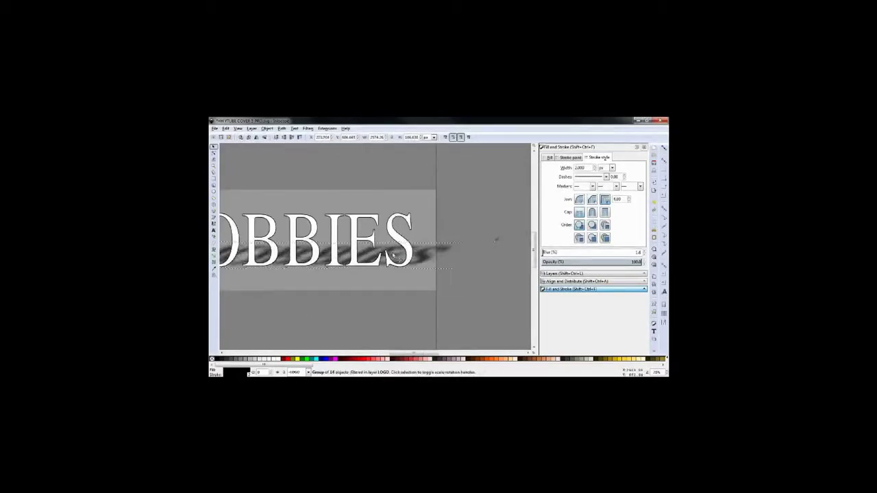
pyautogui.press('5')
pyautogui.press('Escape')
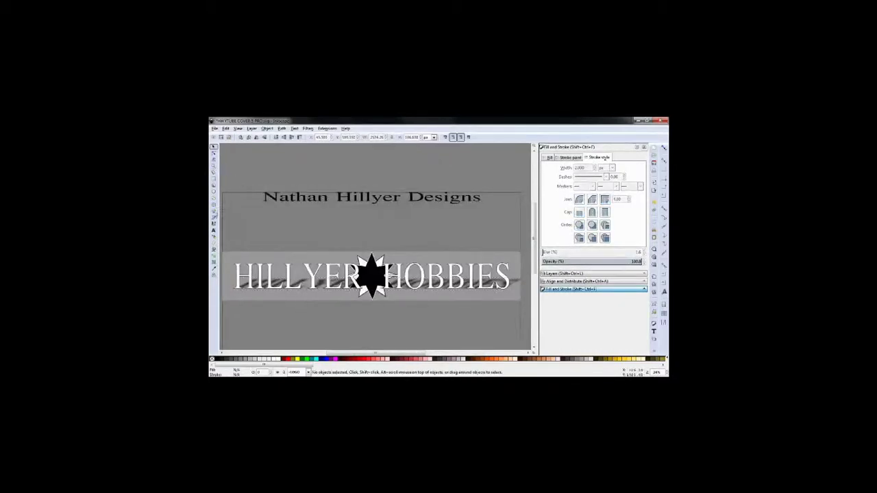
# Step: Draw a large white, slightly translucent ellipse over the title area
pyautogui.click(214, 192)
pyautogui.moveTo(322, 180)
pyautogui.mouseDown()
pyautogui.moveTo(411, 275)
pyautogui.moveTo(458, 271)
pyautogui.mouseUp()
pyautogui.click(566, 261)
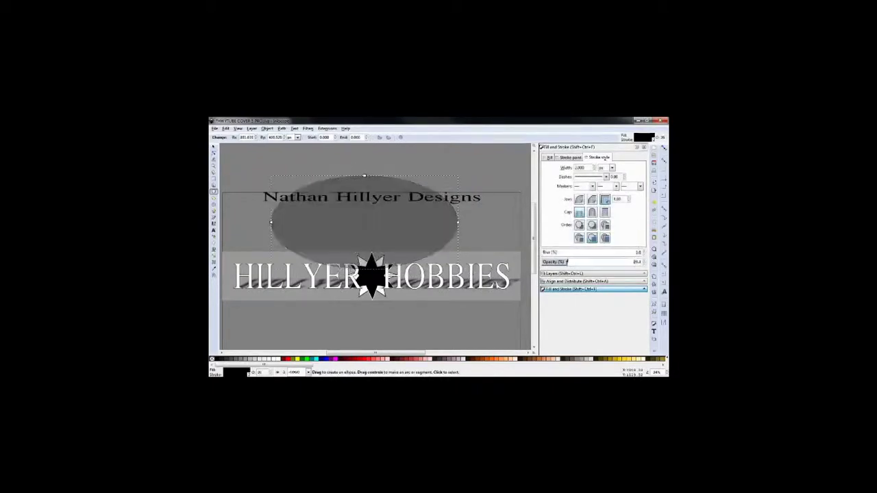
pyautogui.moveTo(567, 263); pyautogui.dragTo(573, 263)
pyautogui.click(260, 359)
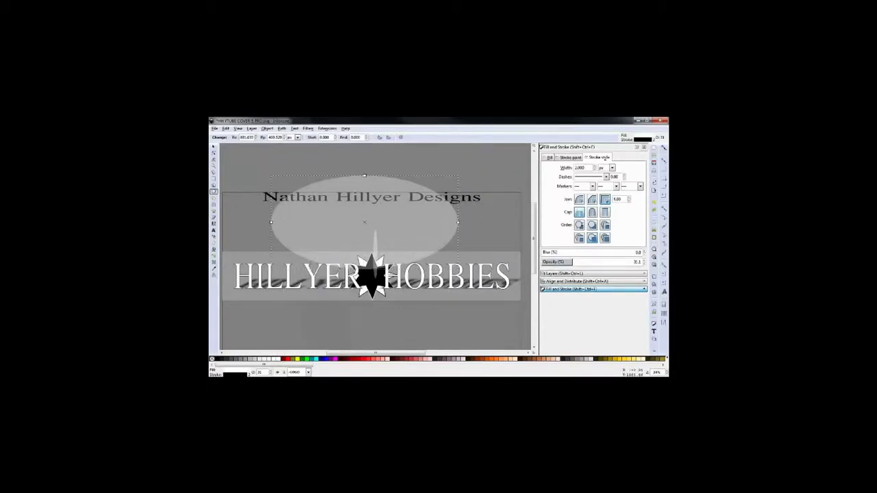
# Step: Move the ellipse down, lower its opacity and blur it heavily into a soft glow
pyautogui.press('s')
pyautogui.moveTo(322, 219)
pyautogui.mouseDown()
pyautogui.moveTo(356, 269)
pyautogui.moveTo(328, 276)
pyautogui.mouseUp()
pyautogui.moveTo(562, 263); pyautogui.dragTo(554, 254)
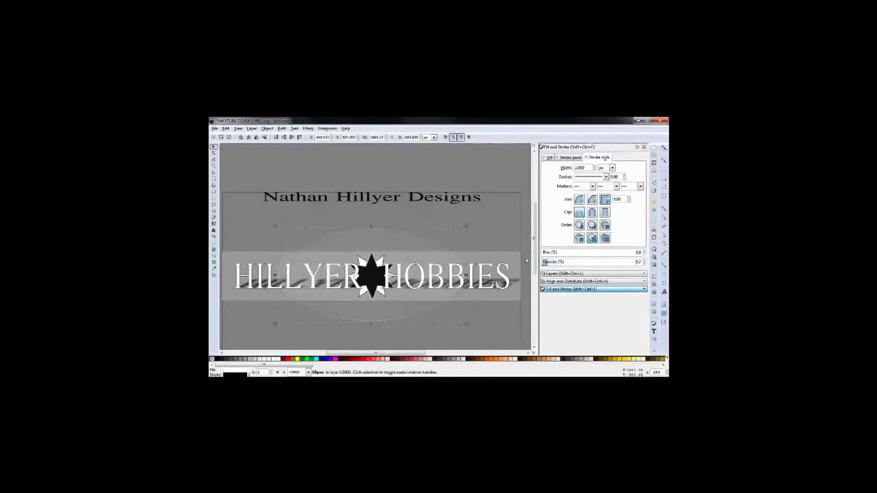
pyautogui.click(553, 252)
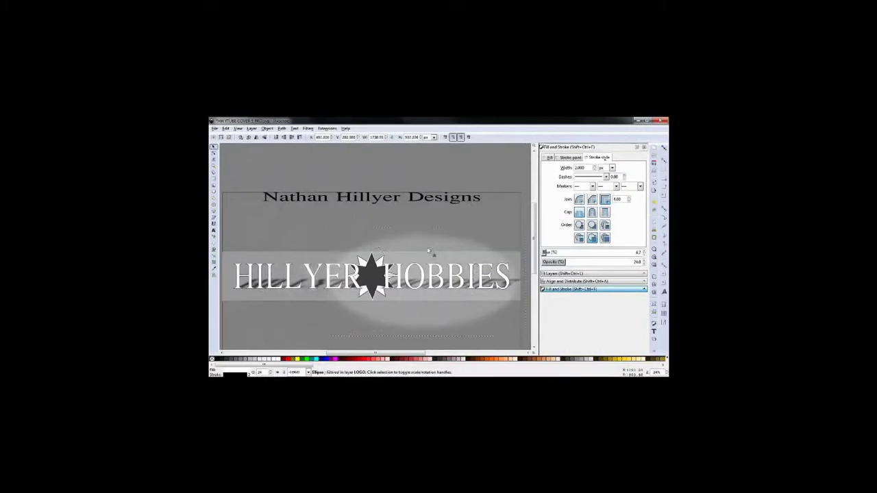
pyautogui.keyDown('ctrl'); pyautogui.scroll(-3, 325, 272); pyautogui.keyUp('ctrl')
pyautogui.keyDown('ctrl'); pyautogui.scroll(2, 324, 272); pyautogui.keyUp('ctrl')
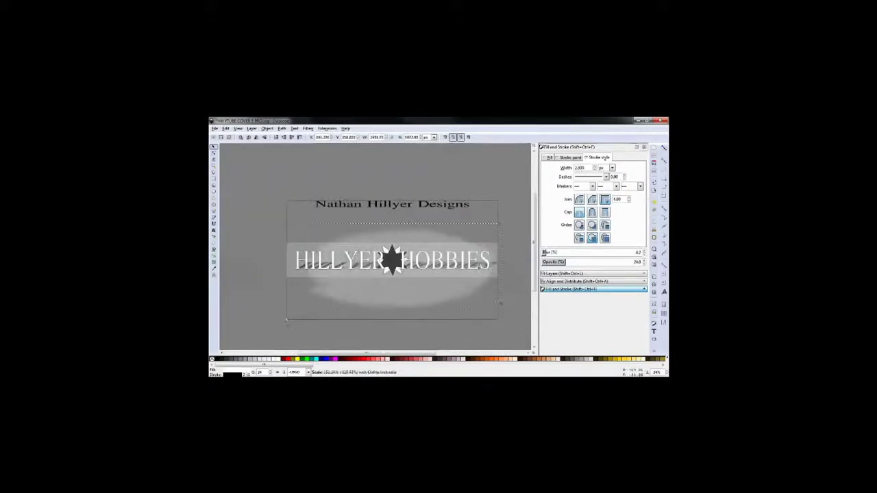
# Step: Position the glow behind the logo and make it fainter
pyautogui.moveTo(280, 311); pyautogui.dragTo(277, 232)
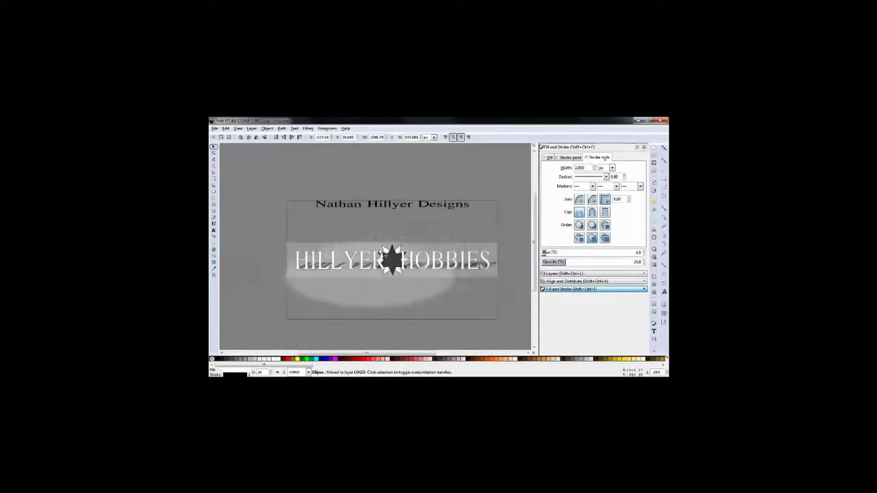
pyautogui.moveTo(566, 261); pyautogui.dragTo(555, 262)
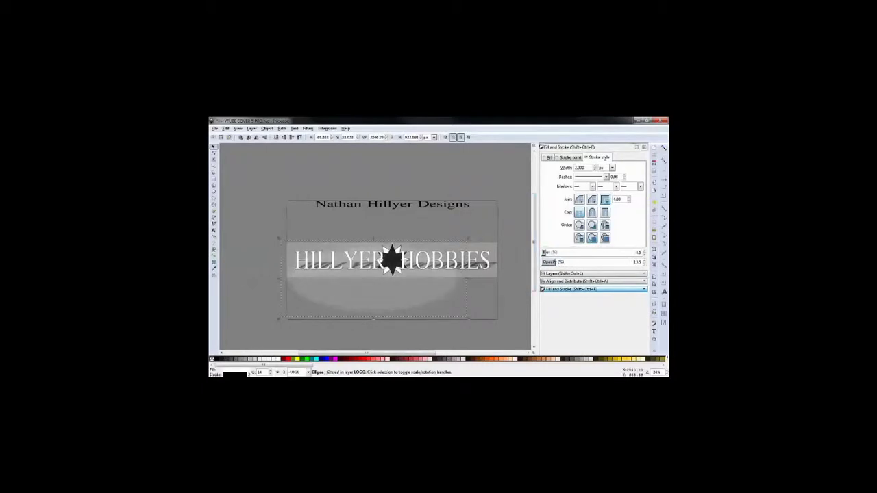
pyautogui.click(425, 236)
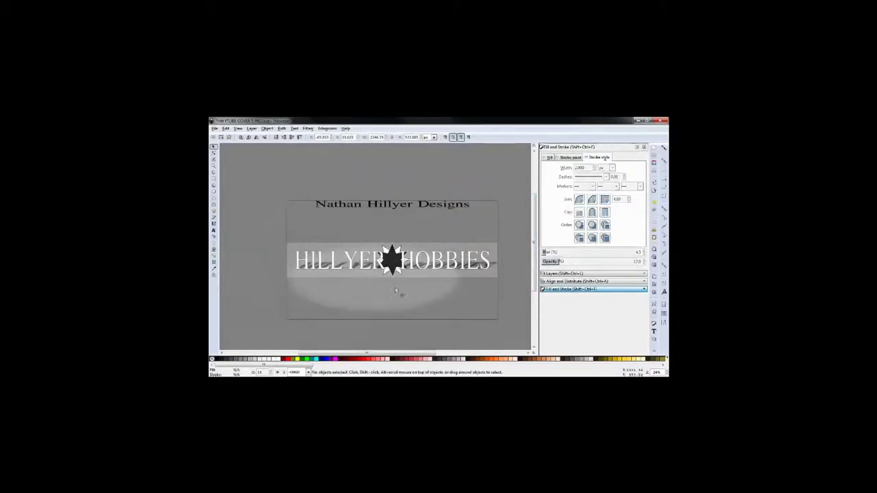
pyautogui.moveTo(372, 298)
pyautogui.mouseDown()
pyautogui.moveTo(353, 266)
pyautogui.moveTo(376, 274)
pyautogui.mouseUp()
# Step: Colour the Nathan Hillyer Designs subtitle white and adjust its outline
pyautogui.click(327, 220)
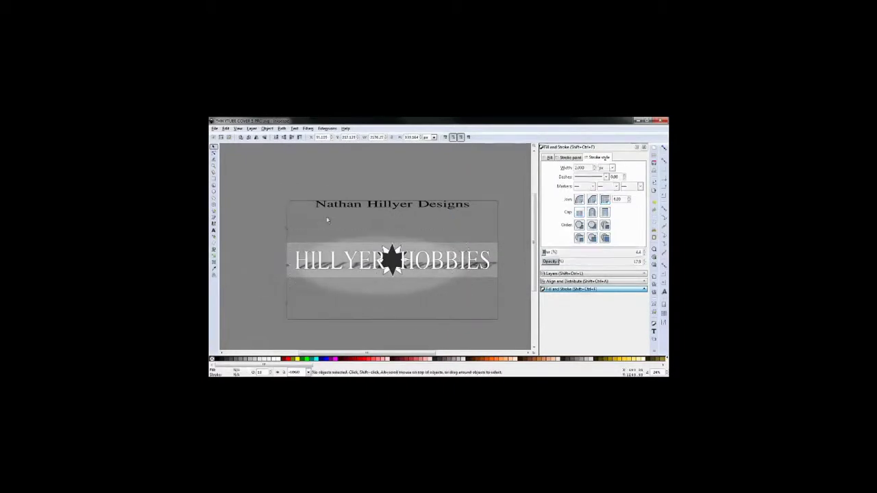
pyautogui.scroll(2, 349, 232)
pyautogui.click(279, 180)
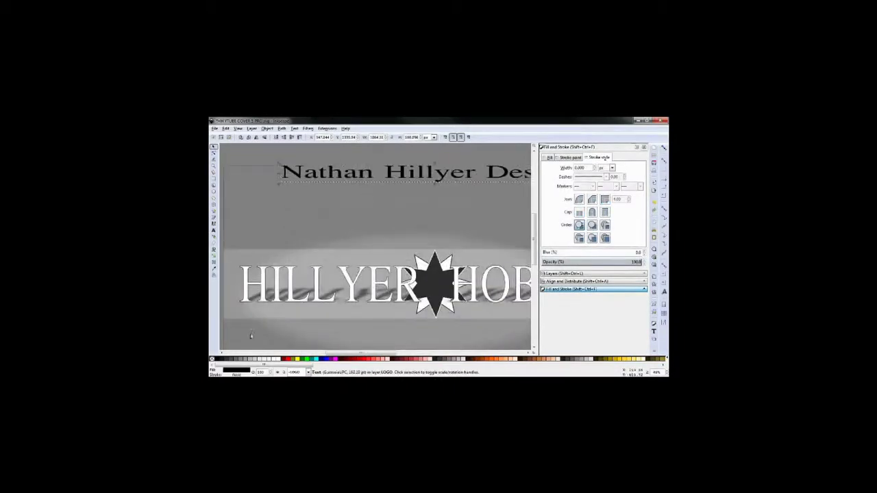
pyautogui.click(319, 359)
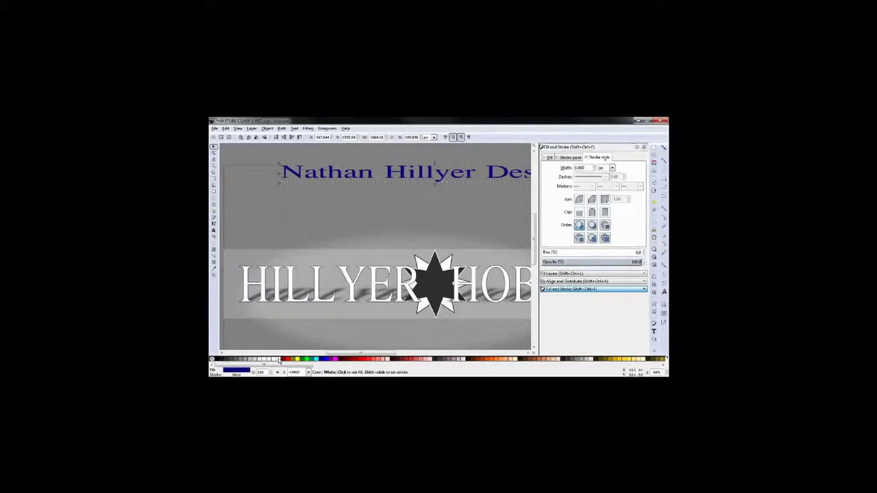
pyautogui.click(279, 359)
pyautogui.keyDown('shift'); pyautogui.click(279, 359); pyautogui.keyUp('shift')
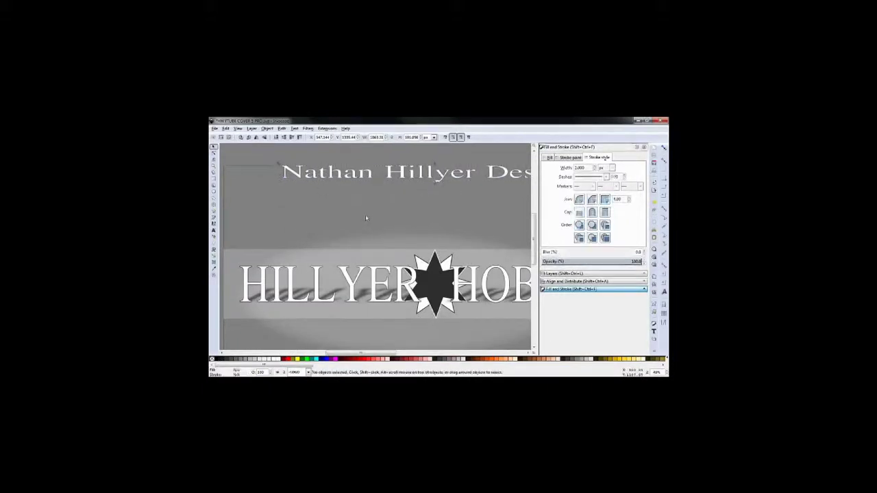
pyautogui.keyDown('shift'); pyautogui.click(212, 359); pyautogui.keyUp('shift')
pyautogui.keyDown('shift'); pyautogui.click(218, 361); pyautogui.keyUp('shift')
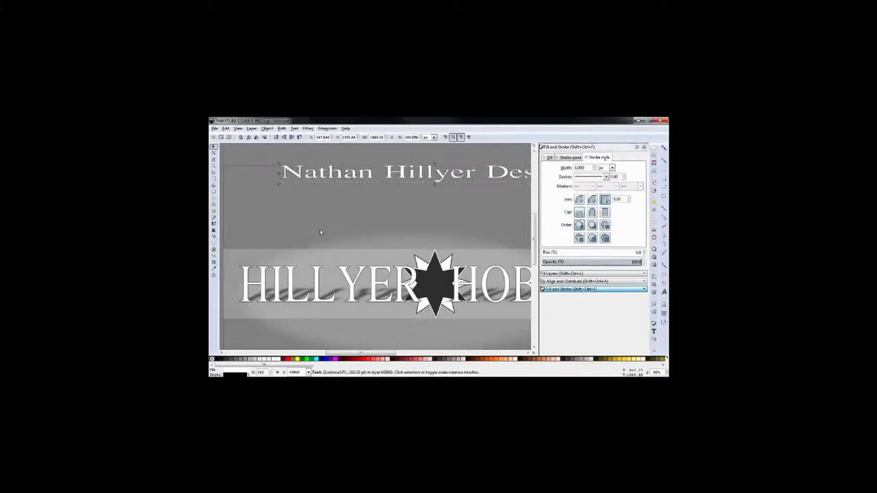
# Step: Deselect the subtitle, then collapse and reopen the side dock showing the Layers list
pyautogui.click(367, 218)
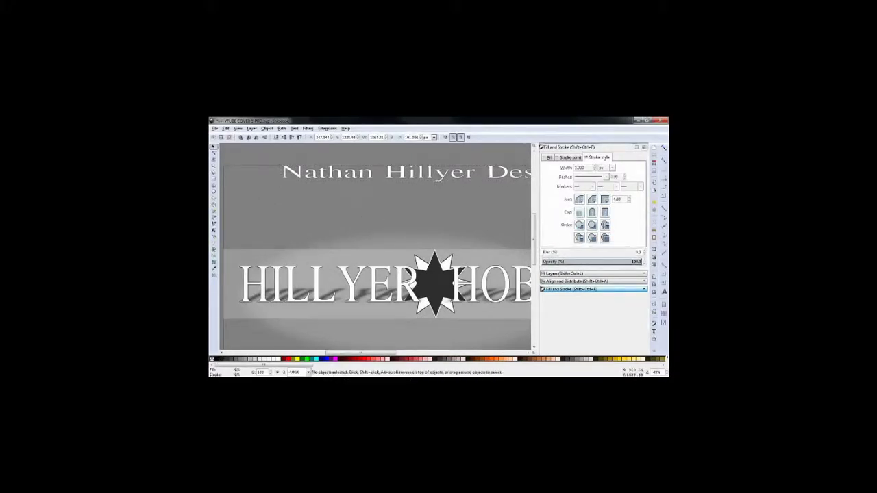
pyautogui.click(643, 149)
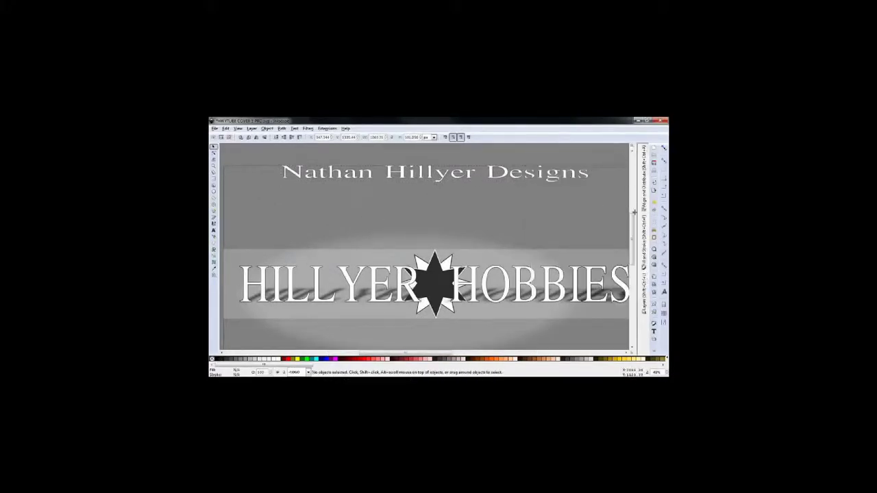
pyautogui.click(643, 199)
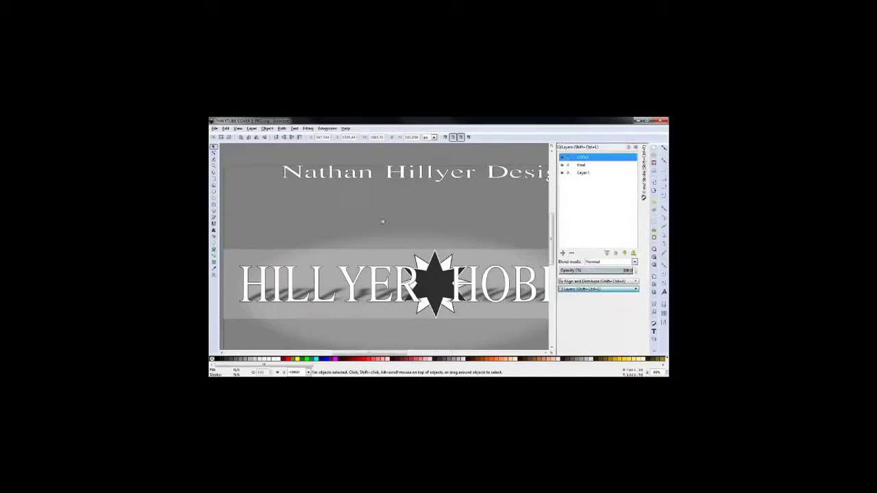
# Step: Apply the Stone Wall texture filter to the band rectangle after undoing an Ink Paint attempt
pyautogui.click(382, 226)
pyautogui.scroll(2, 250, 264)
pyautogui.click(307, 128)
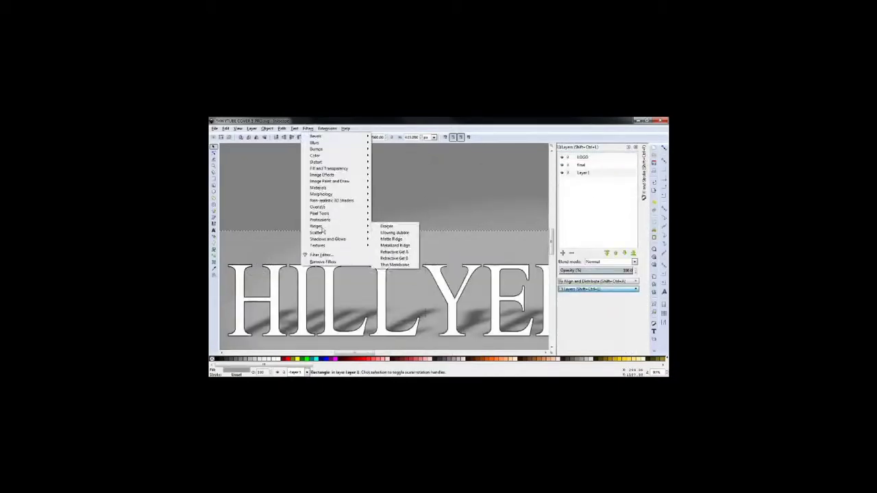
pyautogui.moveTo(329, 245)
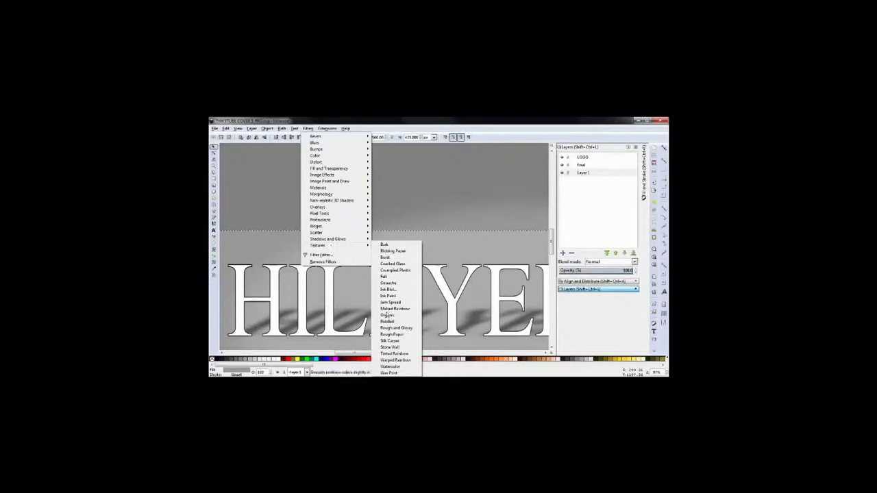
pyautogui.click(388, 295)
pyautogui.rightClick(377, 231)
pyautogui.click(396, 233)
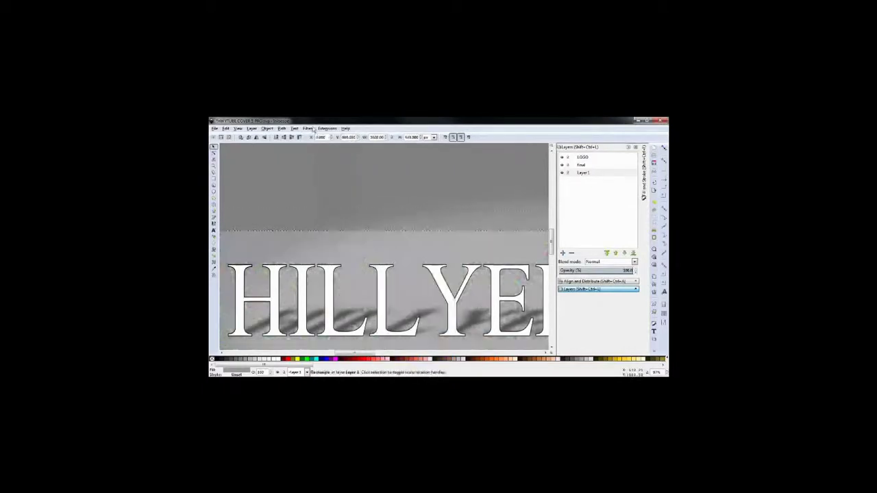
pyautogui.click(308, 128)
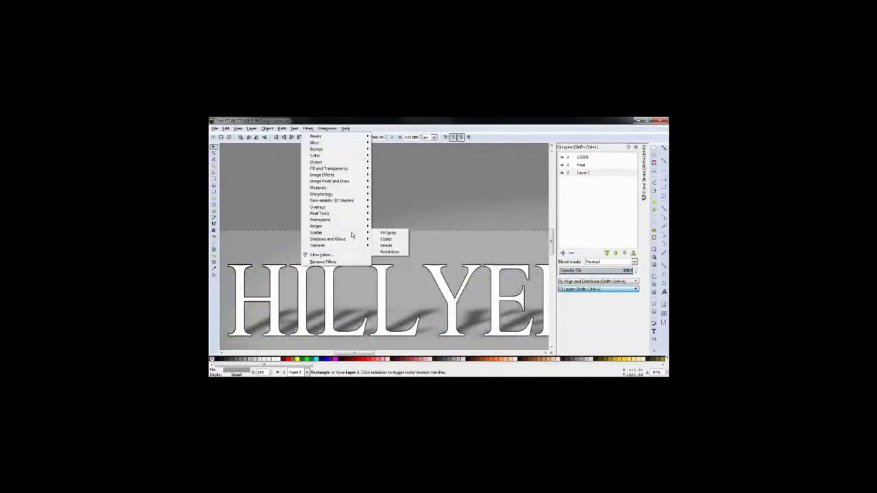
pyautogui.moveTo(318, 245)
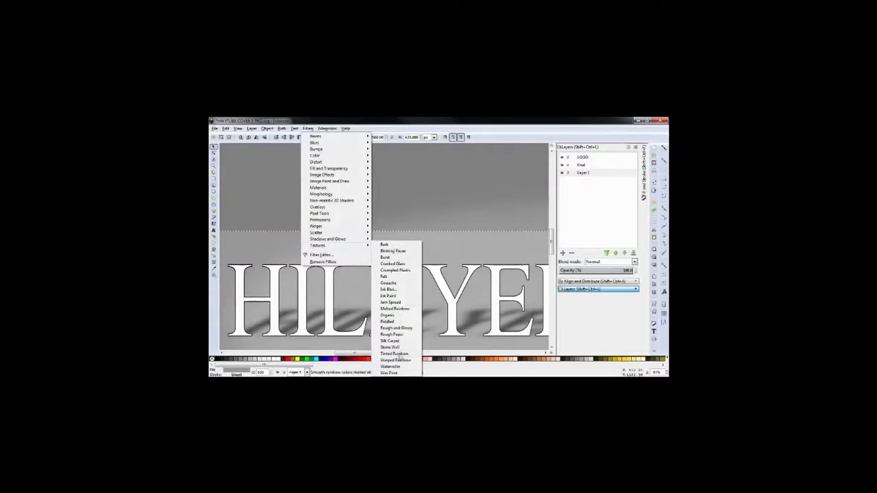
pyautogui.click(401, 346)
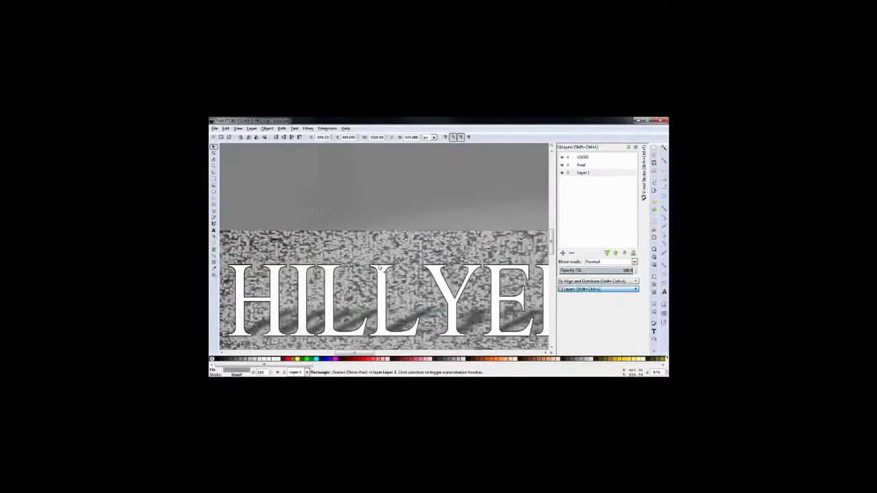
# Step: Lower the layer opacity in the Layers panel to soften the texture
pyautogui.click(594, 271)
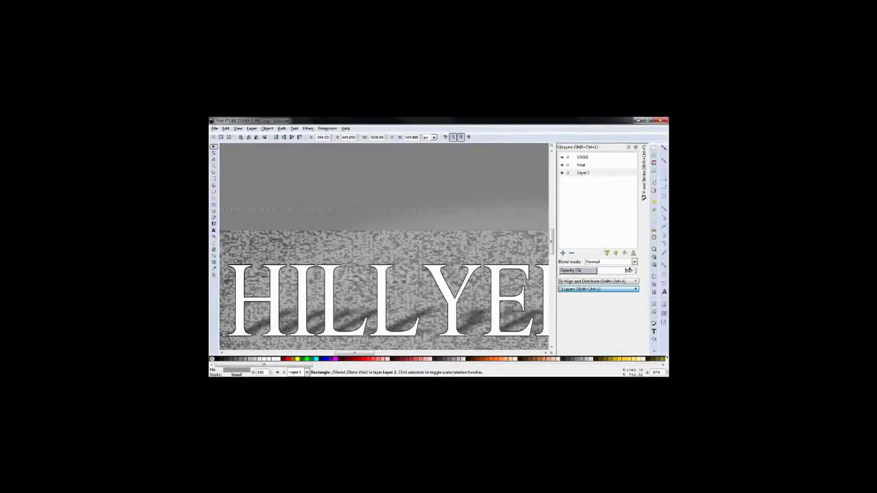
pyautogui.scroll(-1, 397, 231)
pyautogui.scroll(-1, 396, 230)
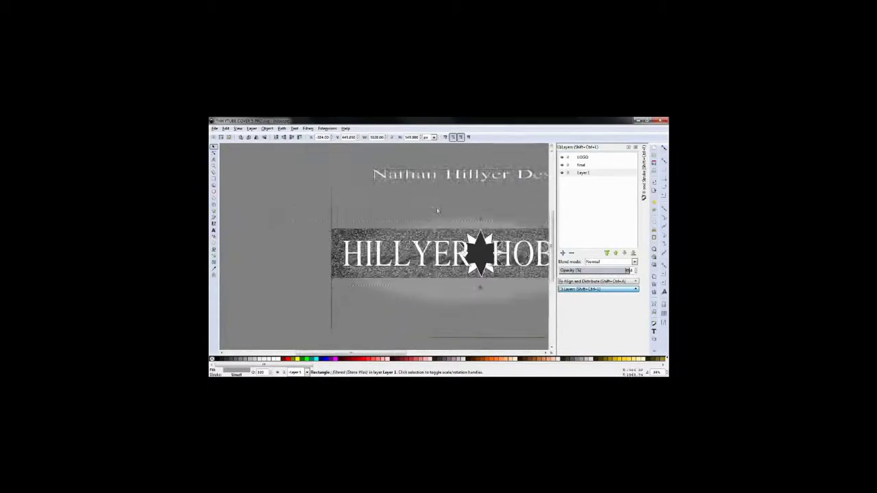
pyautogui.scroll(-1, 411, 220)
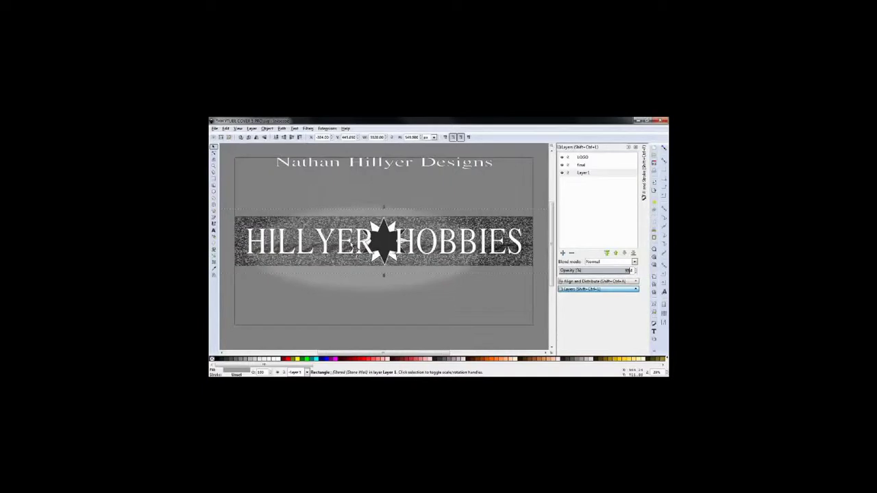
pyautogui.scroll(-1, 357, 254)
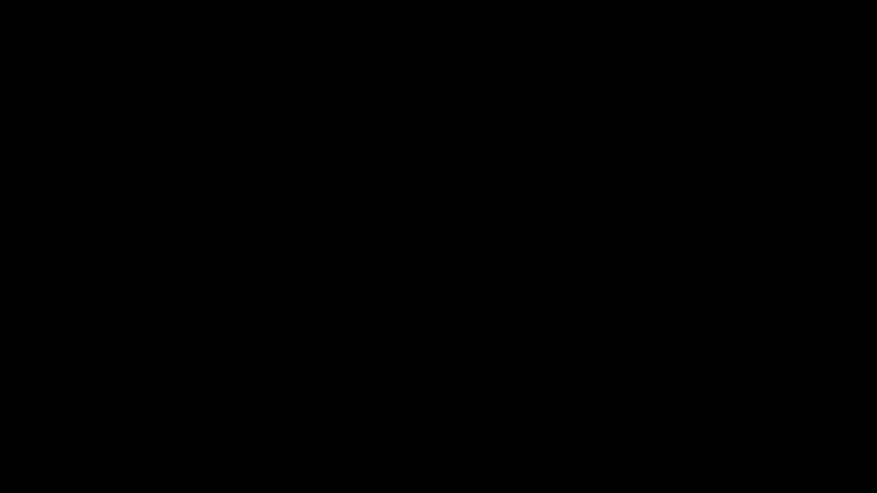